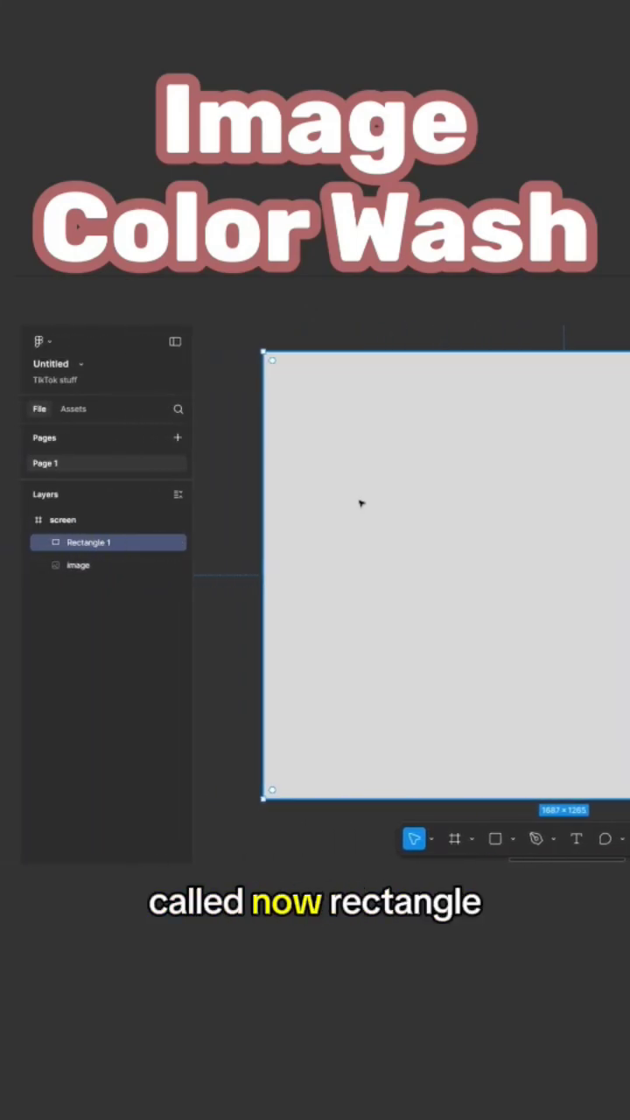
# Step: Cover the image with a 1687 × 1265 rectangle and mask it with the image, using the luminance mask type
pyautogui.moveTo(628, 336); pyautogui.dragTo(258, 818)
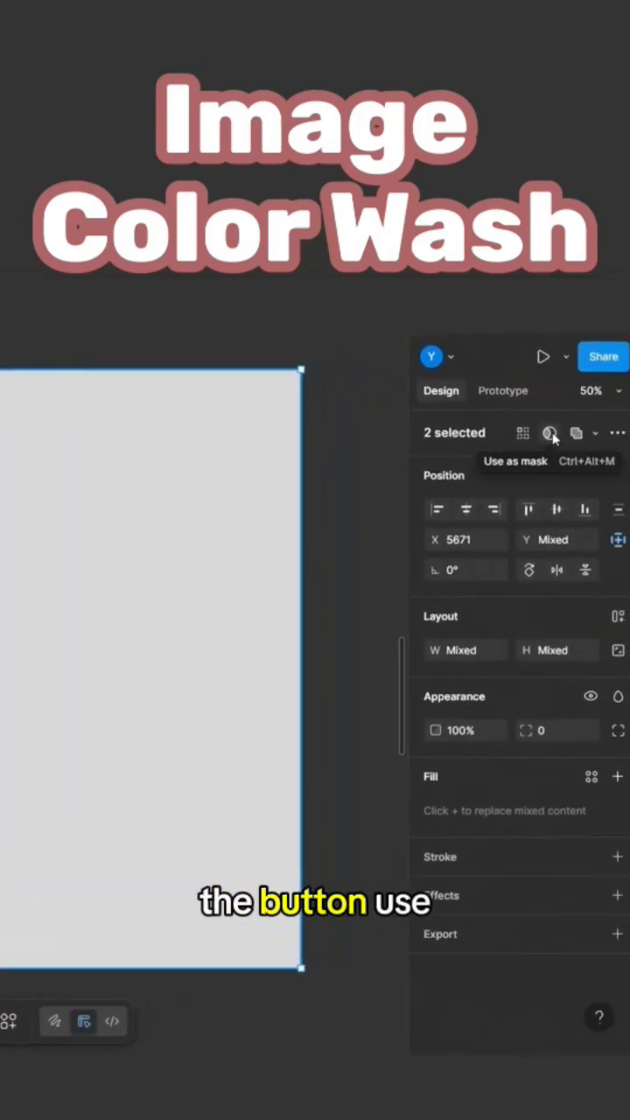
pyautogui.click(610, 429)
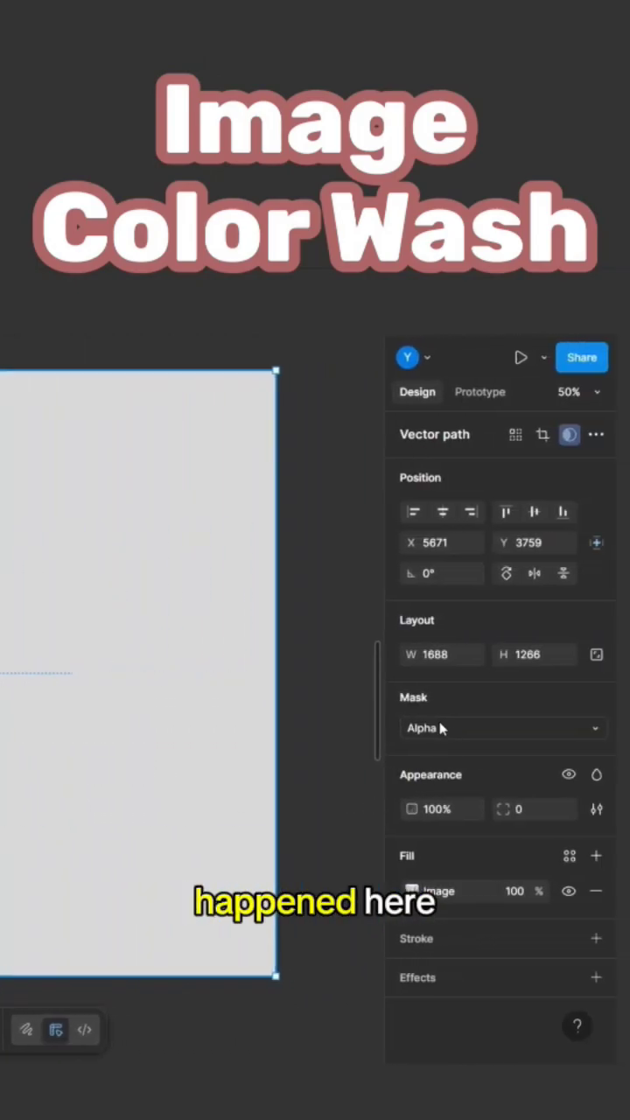
pyautogui.click(442, 728)
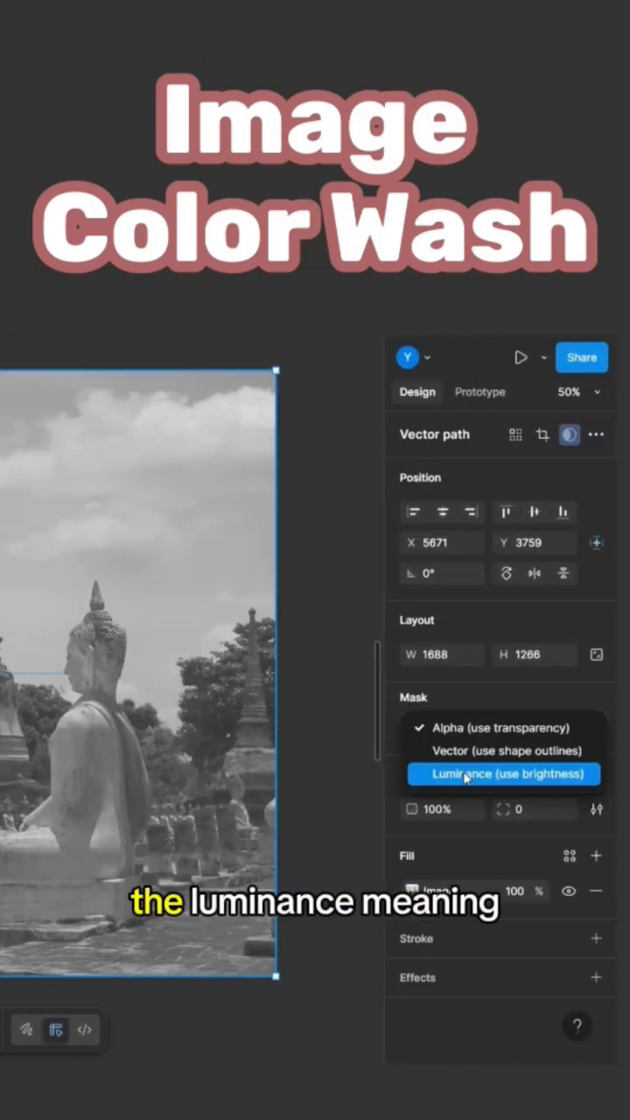
pyautogui.click(512, 778)
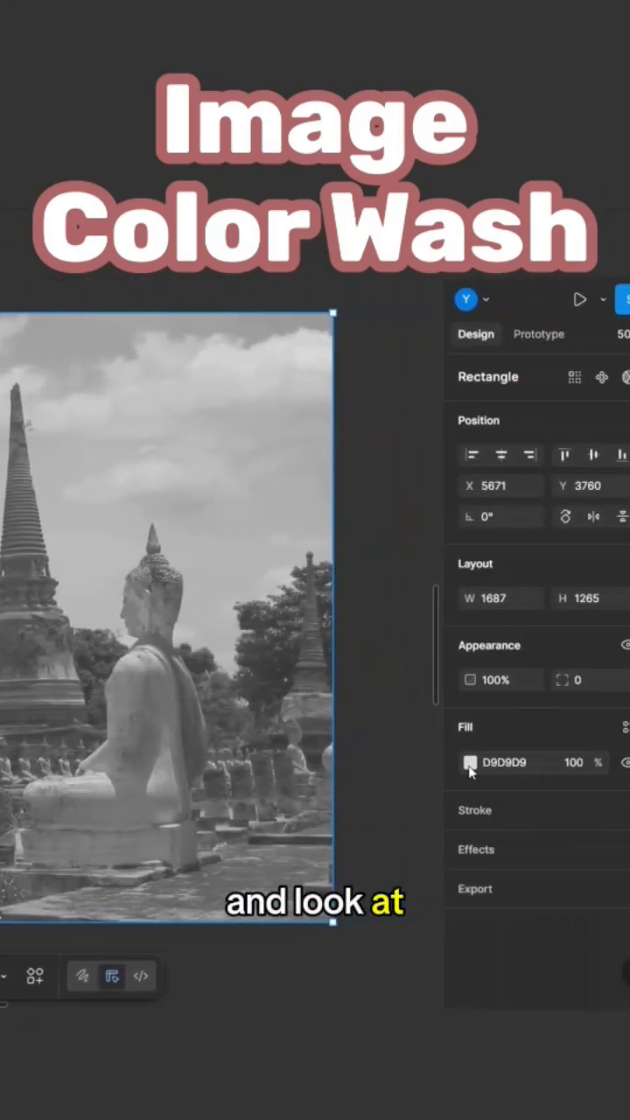
# Step: Change the masked rectangle's solid fill to the light red FF6868
pyautogui.click(470, 763)
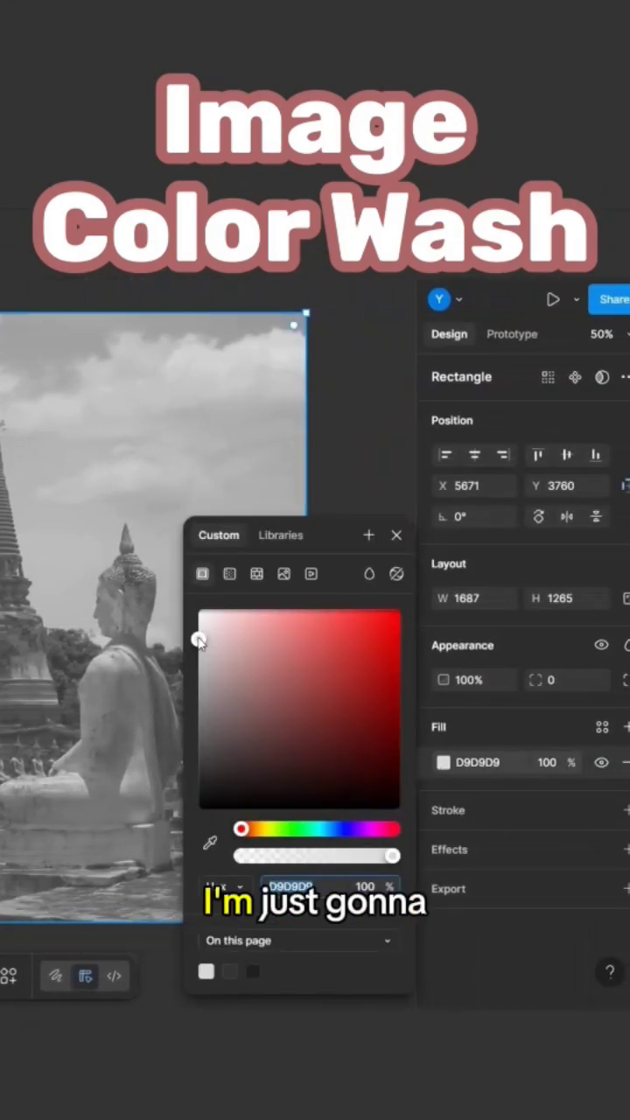
pyautogui.moveTo(199, 642); pyautogui.dragTo(316, 609)
pyautogui.moveTo(473, 609); pyautogui.dragTo(475, 610)
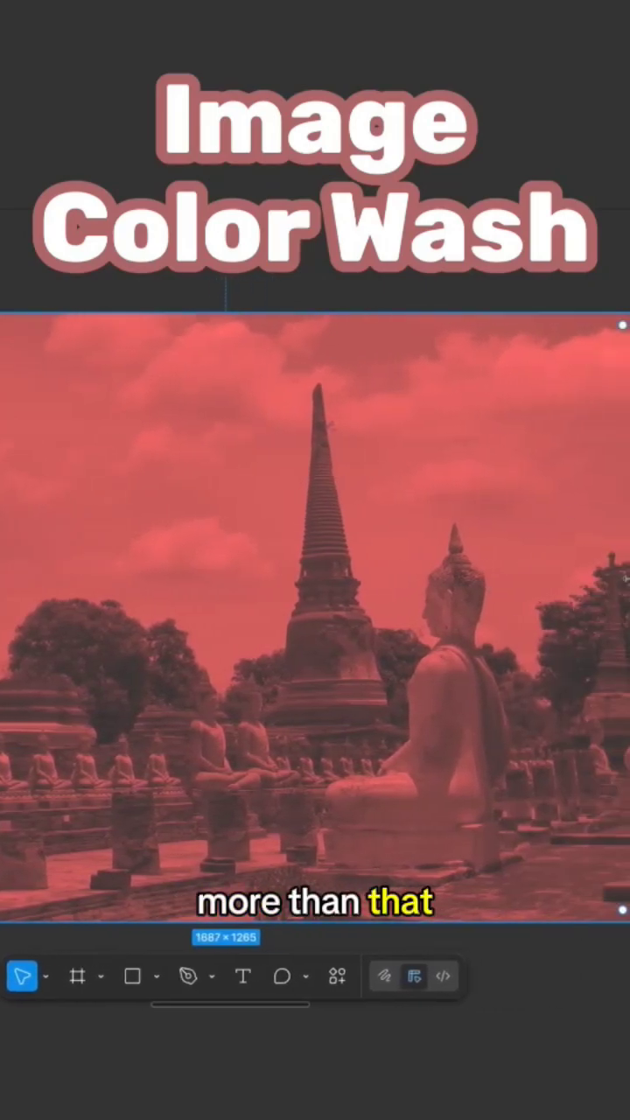
# Step: Turn the rectangle's fill into a linear gradient and set its 100% stop to the blue 5A66E3
pyautogui.click(595, 461)
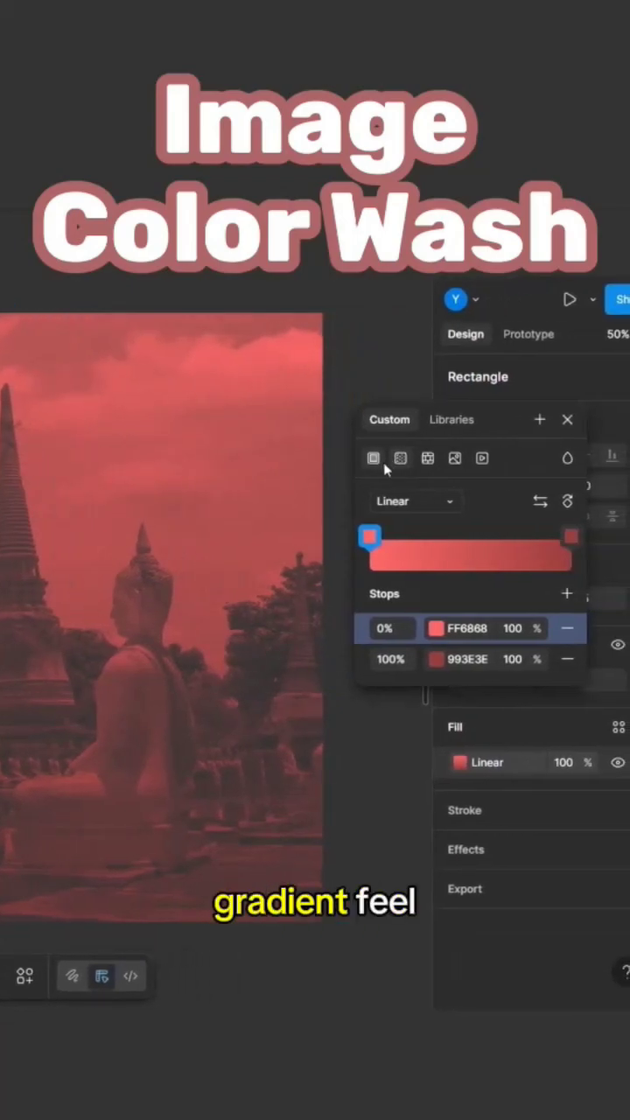
pyautogui.click(436, 660)
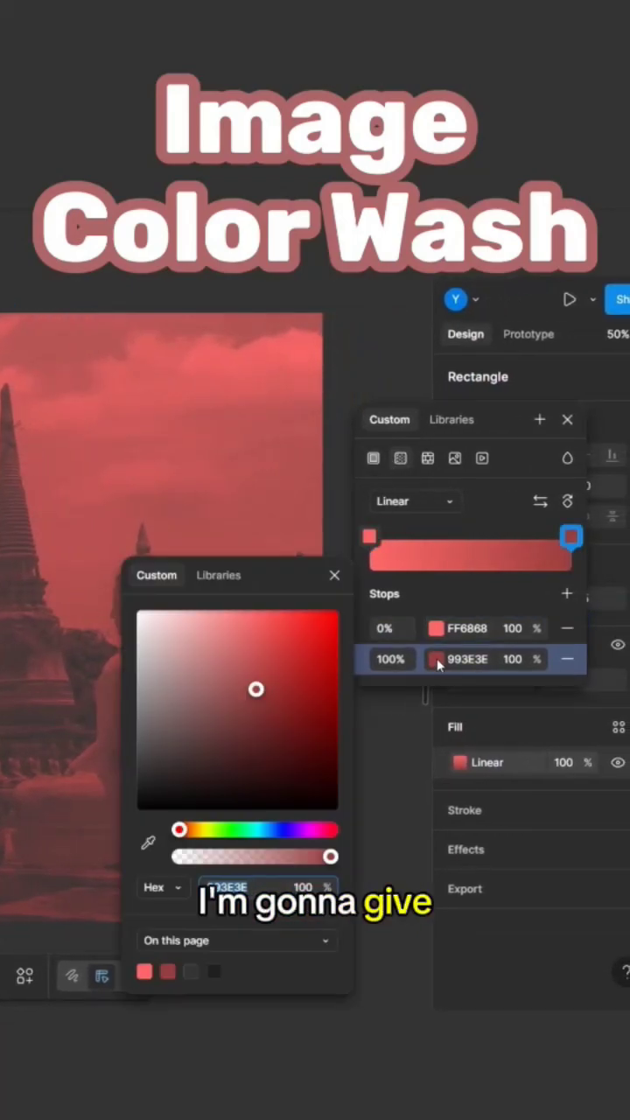
pyautogui.moveTo(261, 575); pyautogui.dragTo(308, 391)
pyautogui.click(325, 647)
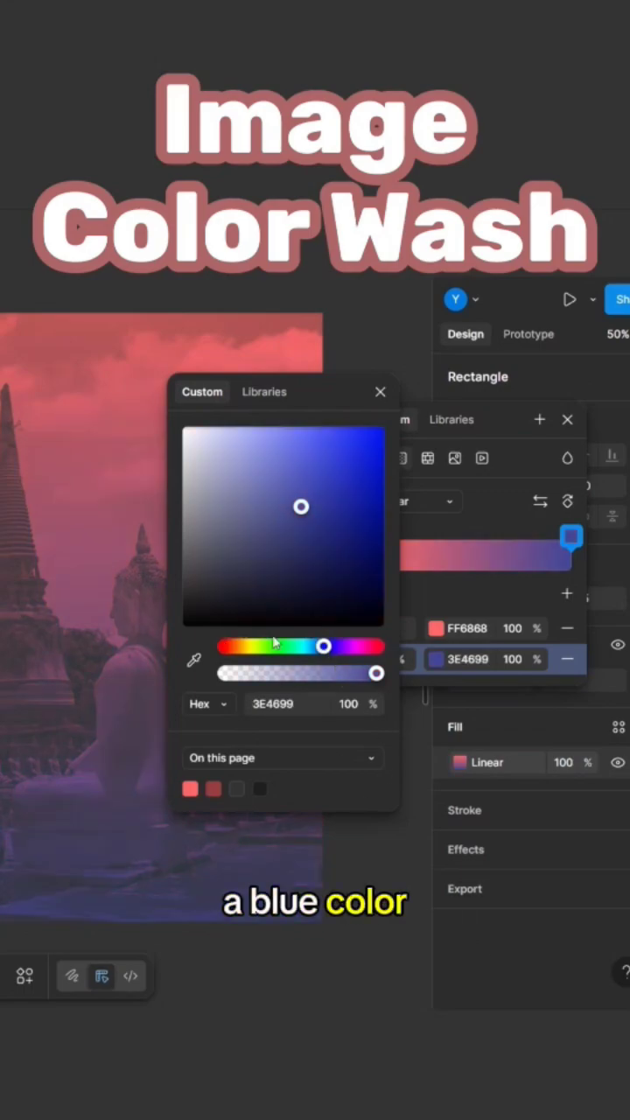
pyautogui.moveTo(301, 510); pyautogui.dragTo(299, 455)
pyautogui.moveTo(346, 456); pyautogui.dragTo(351, 457)
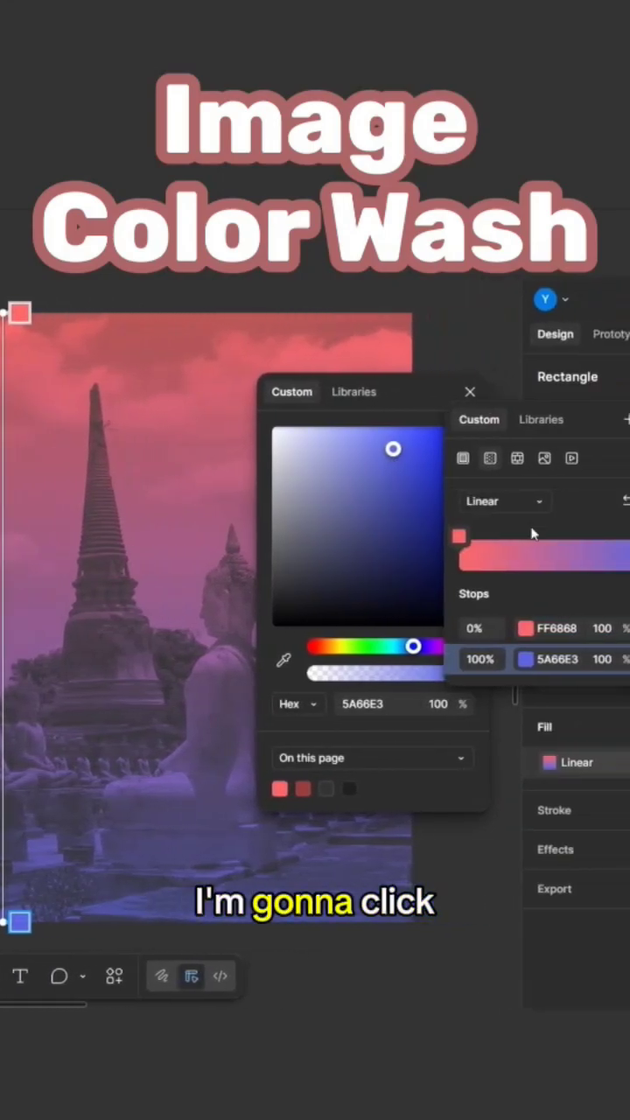
# Step: Add a gradient stop at 50% between the red and blue stops and give it the muted orange AC8C67
pyautogui.click(456, 556)
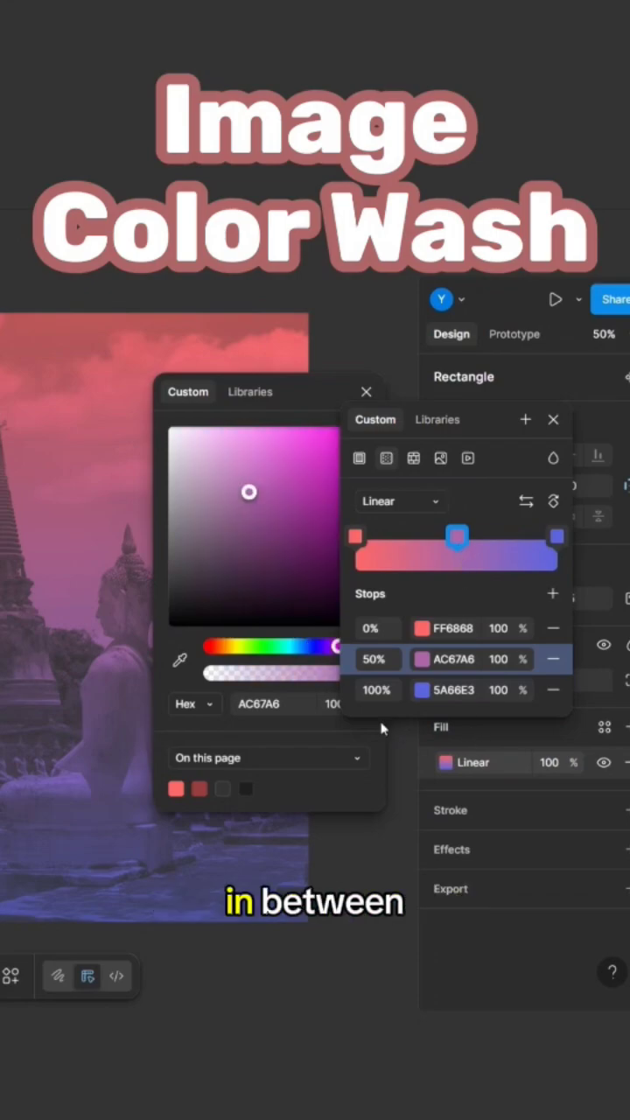
pyautogui.click(422, 661)
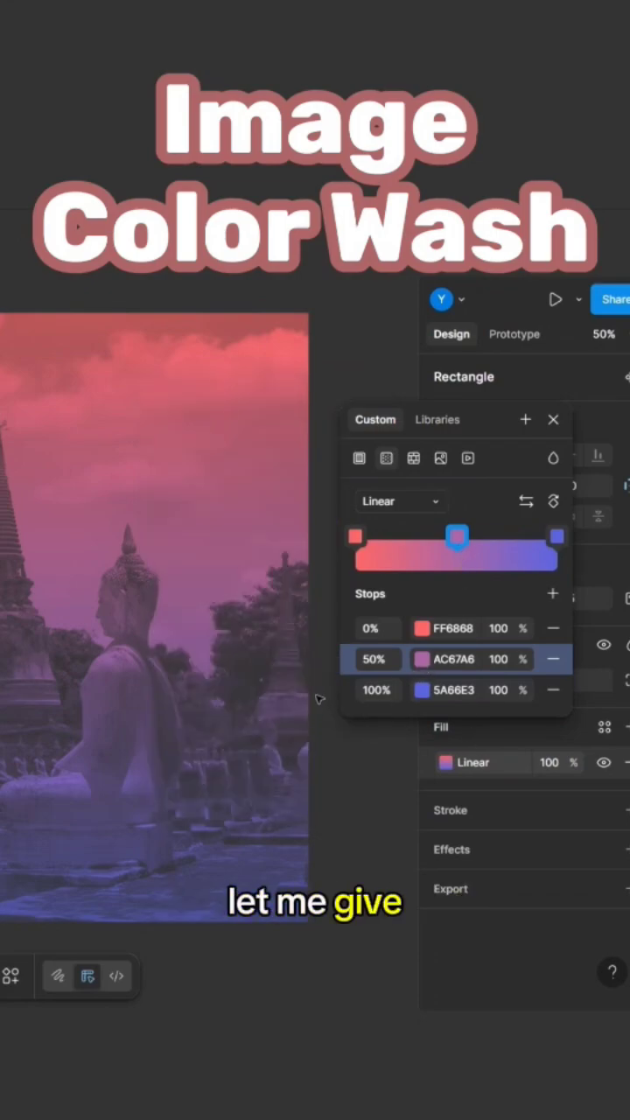
pyautogui.click(423, 661)
pyautogui.click(215, 887)
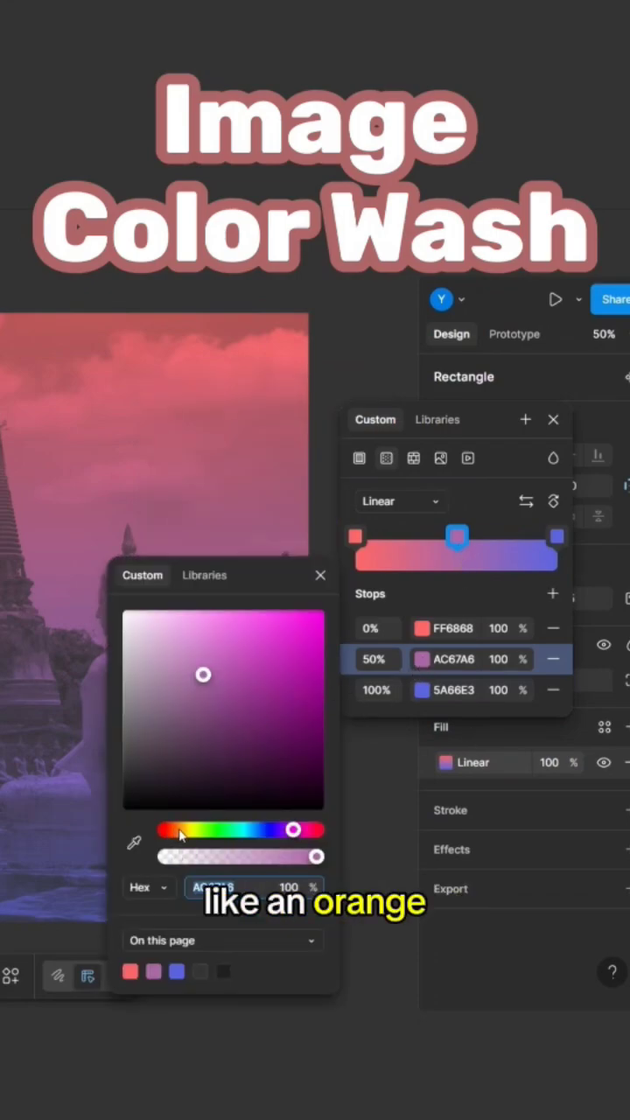
pyautogui.click(179, 831)
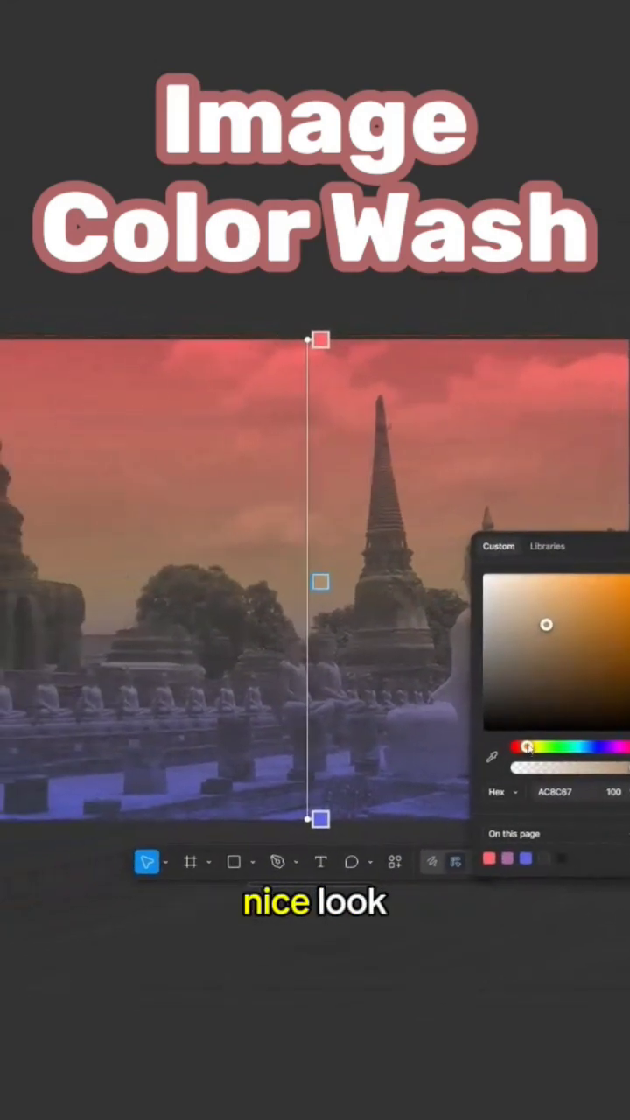
pyautogui.press('Escape')
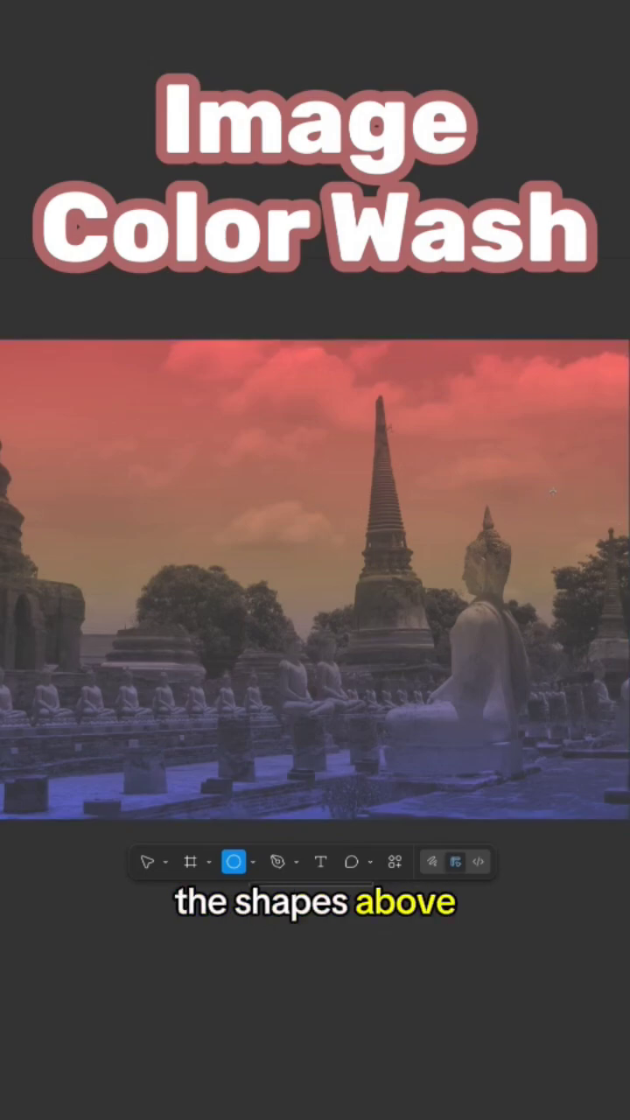
# Step: Draw a circle of about 386 × 386 around the seated statue's head and fill it with light green ABF589
pyautogui.moveTo(558, 482); pyautogui.dragTo(410, 628)
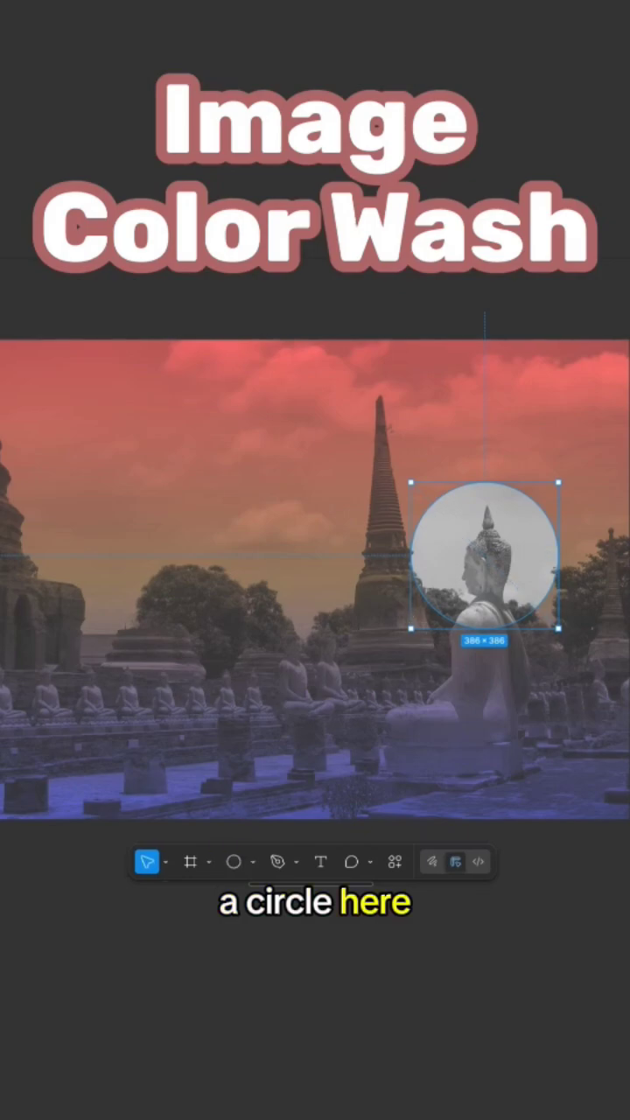
pyautogui.click(629, 613)
pyautogui.click(611, 746)
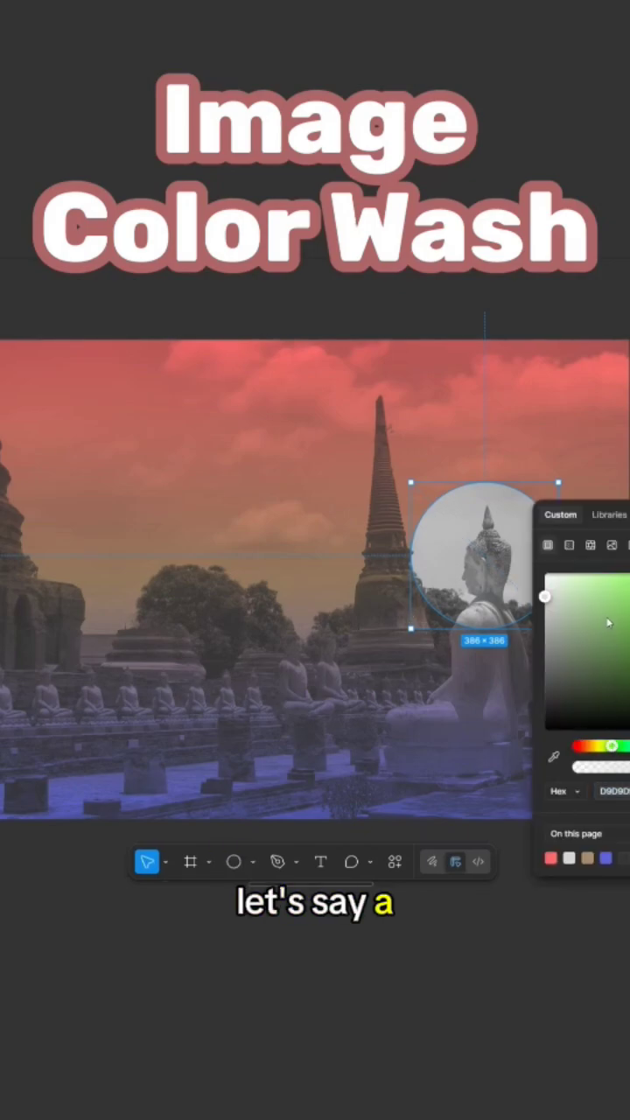
pyautogui.moveTo(607, 606)
pyautogui.mouseDown()
pyautogui.moveTo(604, 592)
pyautogui.moveTo(616, 585)
pyautogui.mouseUp()
pyautogui.press('Escape')
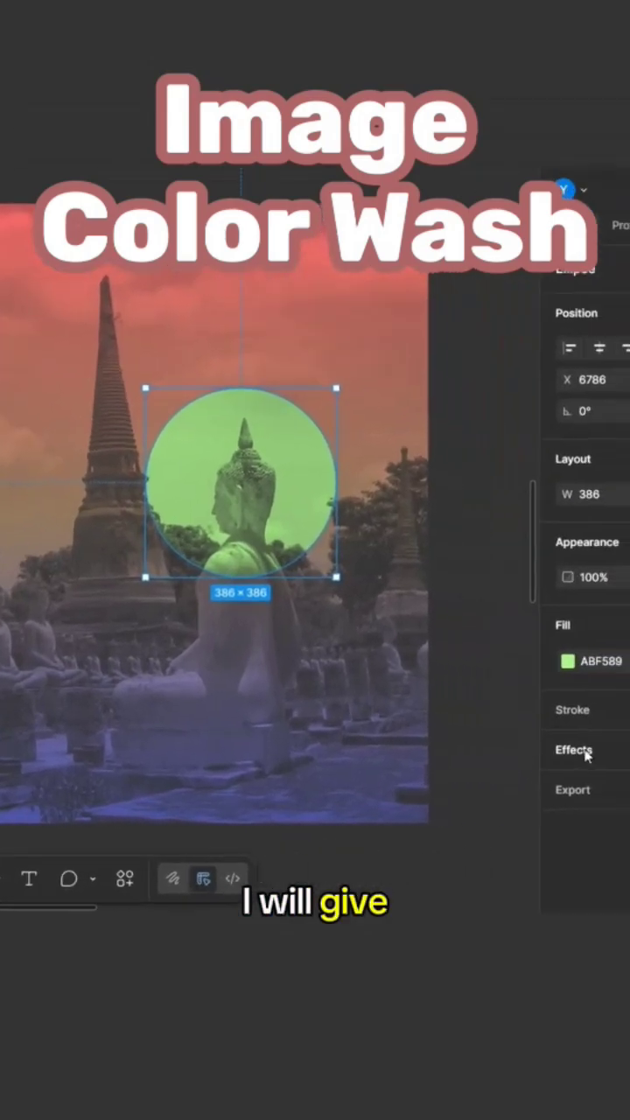
# Step: Add a uniform layer blur effect to the green circle and raise its blur amount until the circle becomes a soft glow
pyautogui.click(588, 754)
pyautogui.click(544, 785)
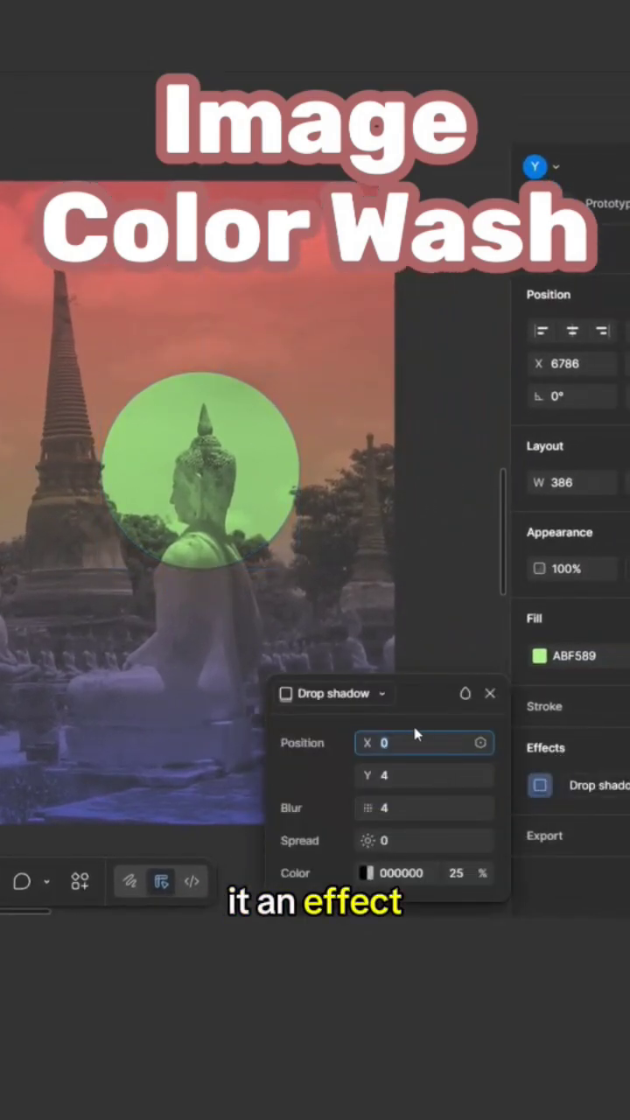
pyautogui.click(317, 693)
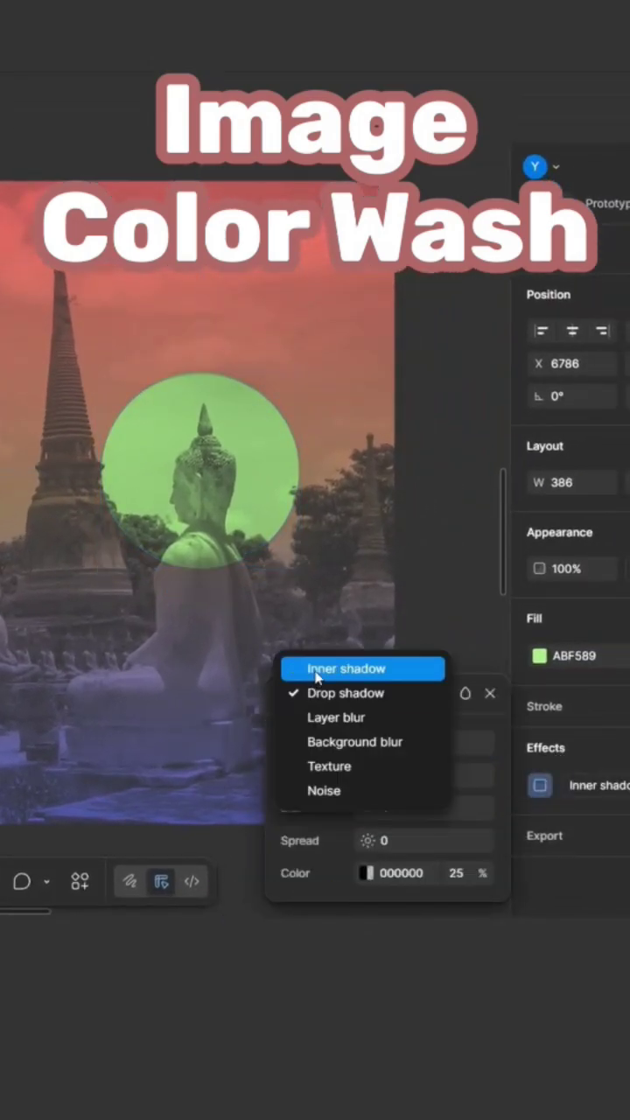
pyautogui.click(325, 719)
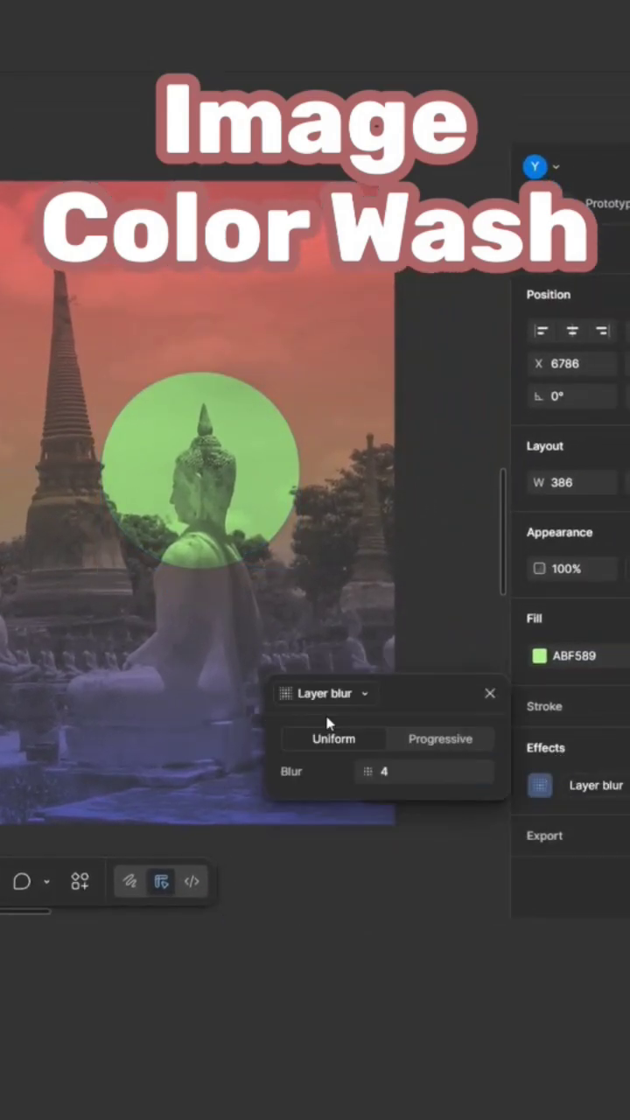
pyautogui.click(399, 767)
pyautogui.press('Up')
pyautogui.hotkey('shift', 'Up')
pyautogui.hotkey('shift', 'Up')
pyautogui.hotkey('shift', 'Up')
pyautogui.hotkey('shift', 'Up')
pyautogui.hotkey('shift', 'Up')
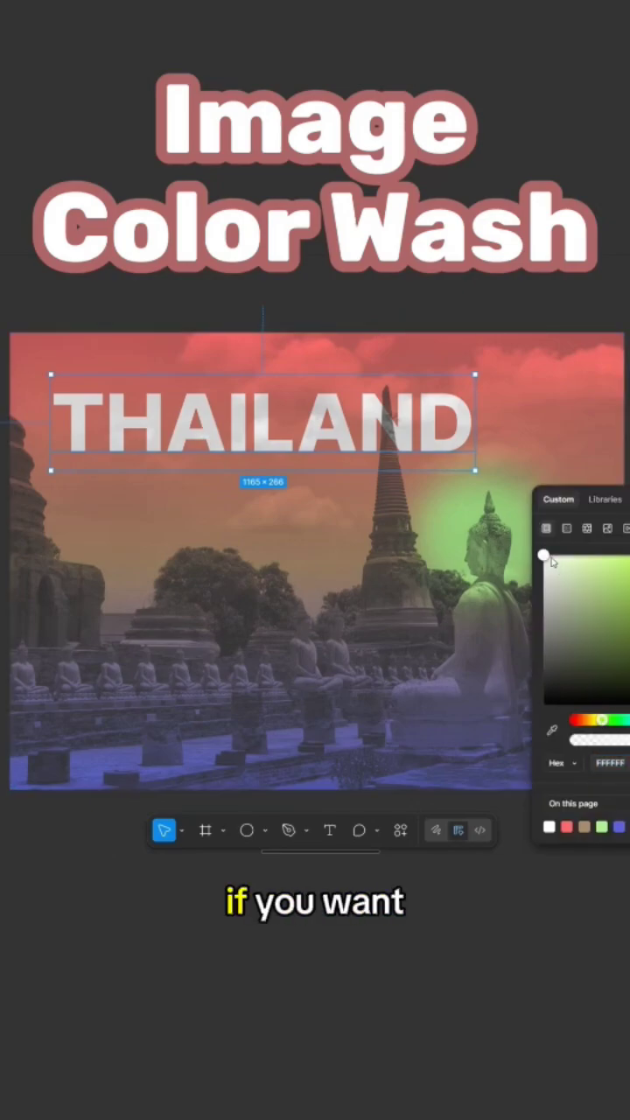
# Step: Change the THAILAND text's fill to the light green D4FF99
pyautogui.moveTo(566, 589); pyautogui.dragTo(605, 555)
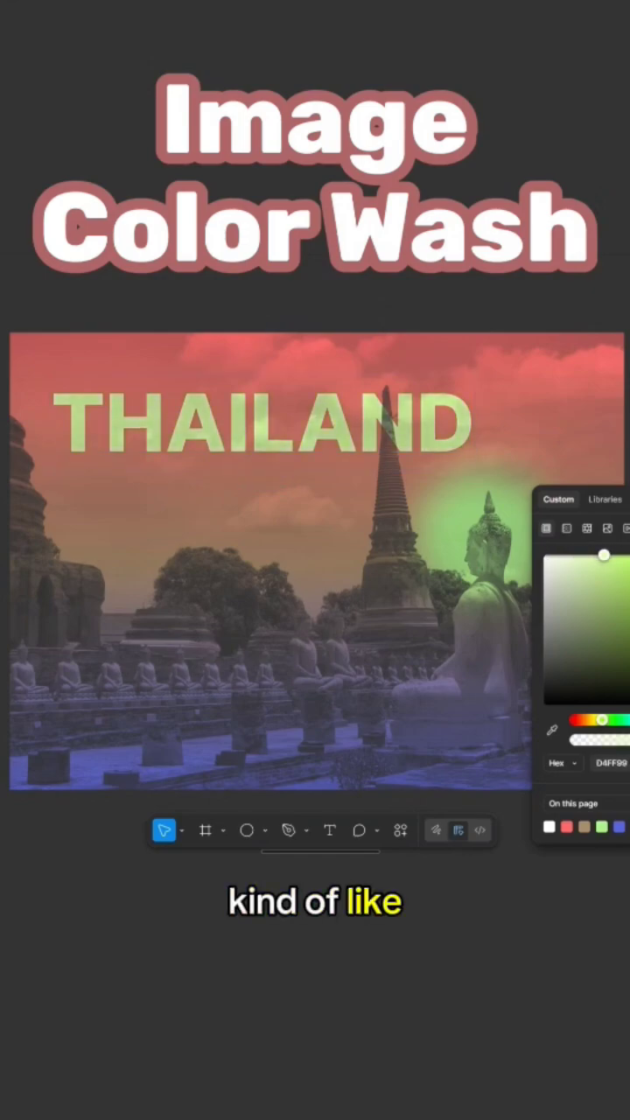